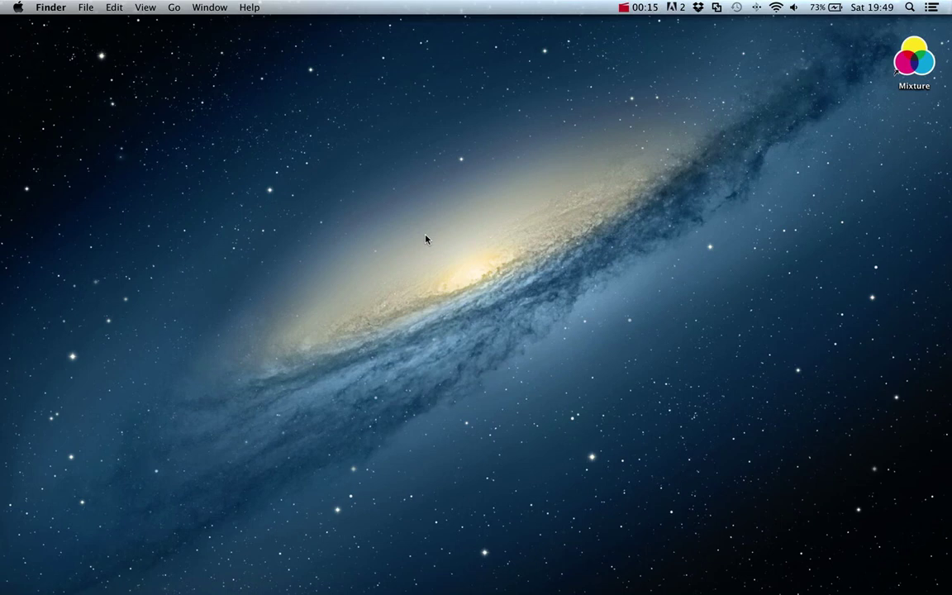
Step: Launch Mixture from the desktop, view its popular boilerplates, and close the window
{"action": "double_click", "coordinate": [913, 66]}
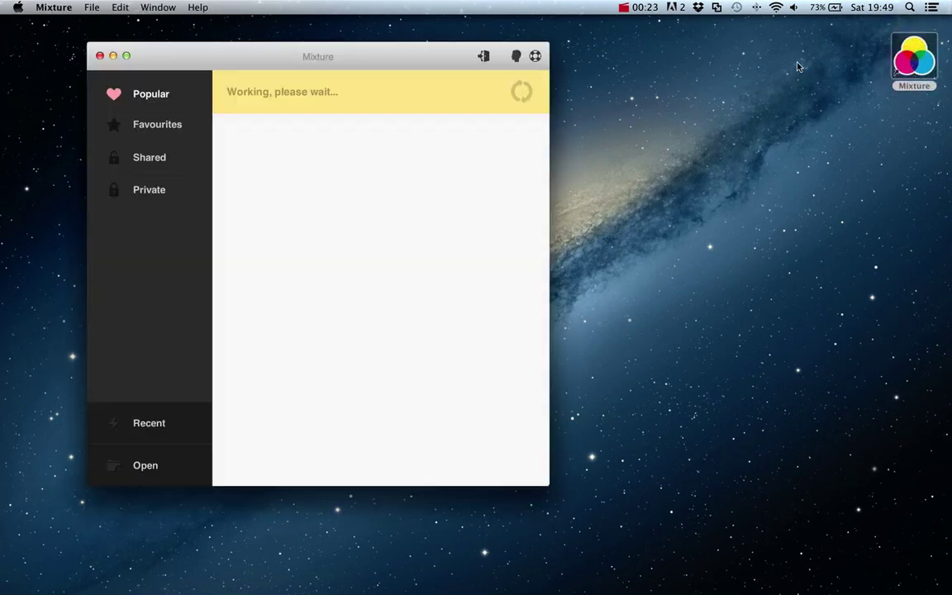
{"action": "left_click_drag", "start_coordinate": [335, 48], "coordinate": [470, 58]}
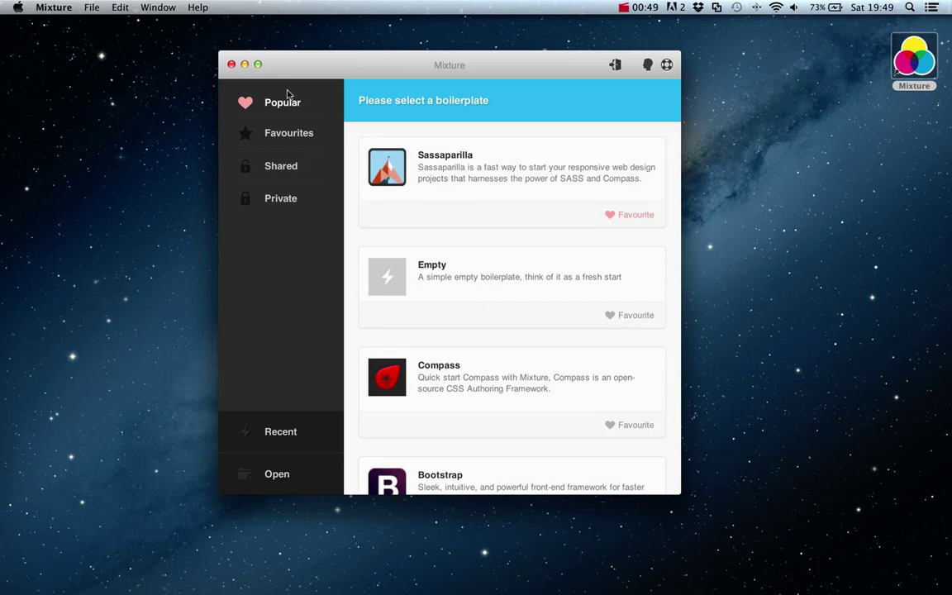
{"action": "left_click", "coordinate": [231, 64]}
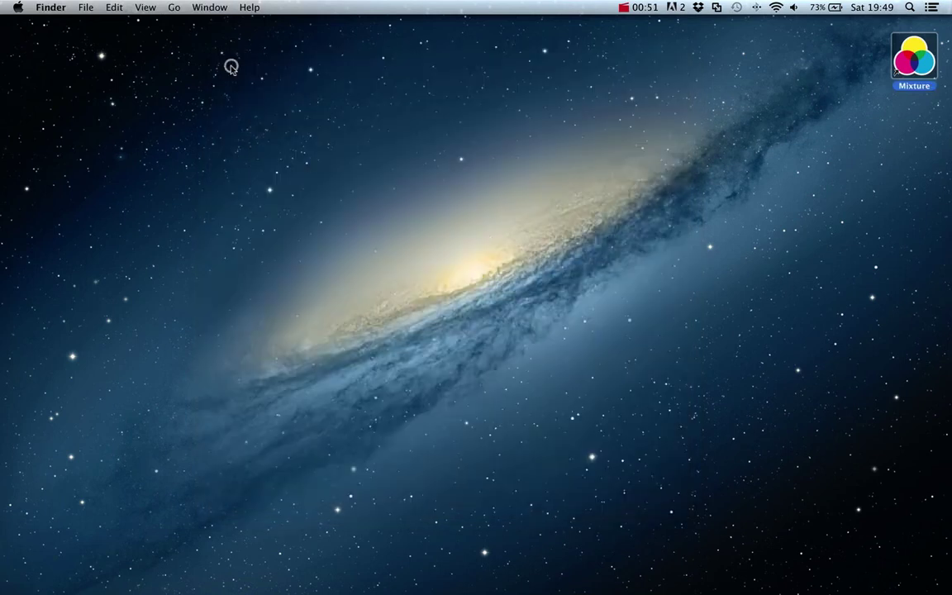
Step: Create a new folder on the desktop and name it "Neils Project"
{"action": "right_click", "coordinate": [373, 179]}
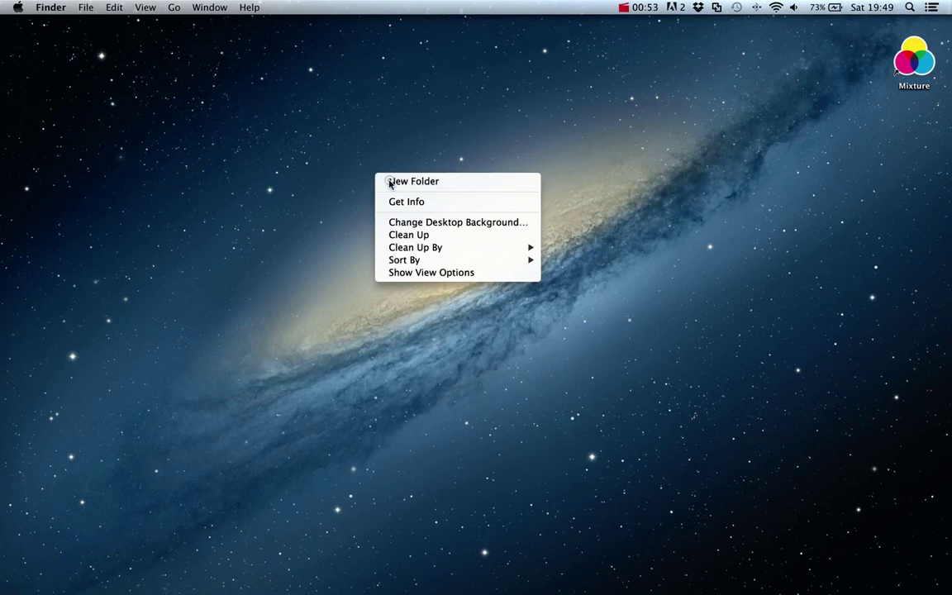
{"action": "left_click", "coordinate": [388, 182]}
{"action": "type", "text": "Nei"}
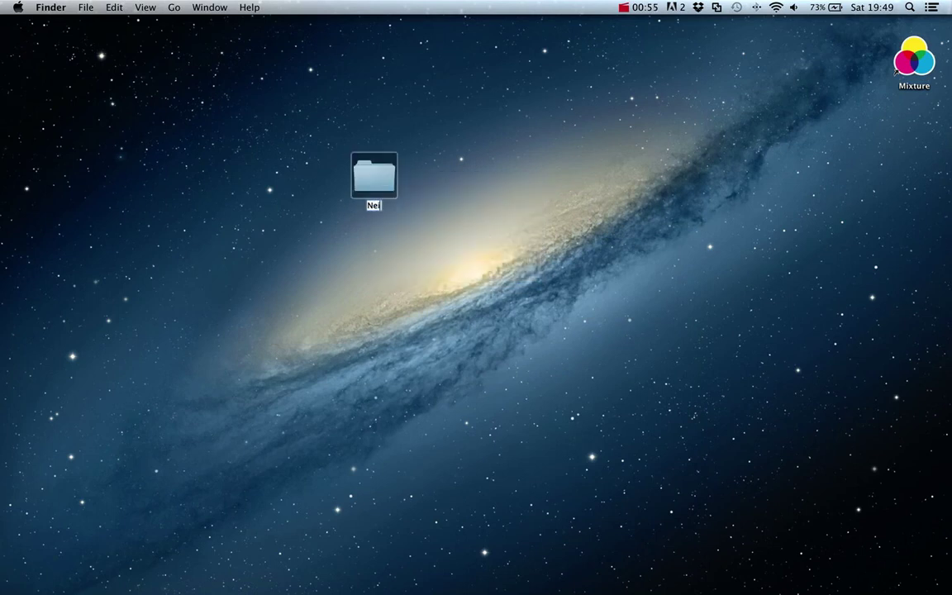
{"action": "type", "text": "ls Project"}
{"action": "key", "text": "Return"}
Step: Open the Neils Project folder with Mixture and base the project on the Sassaparilla boilerplate
{"action": "left_click_drag", "start_coordinate": [363, 169], "coordinate": [912, 58]}
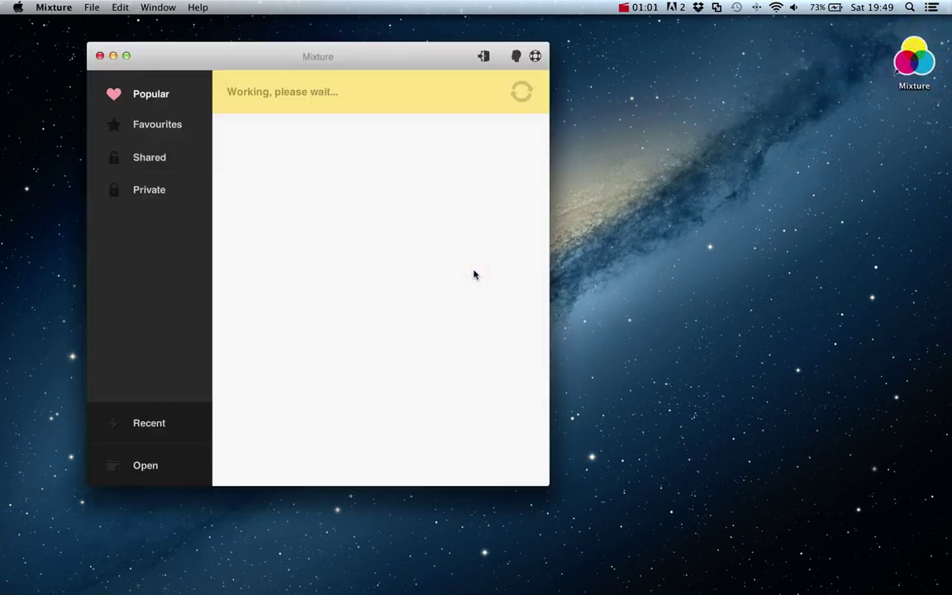
{"action": "left_click_drag", "start_coordinate": [334, 68], "coordinate": [398, 71]}
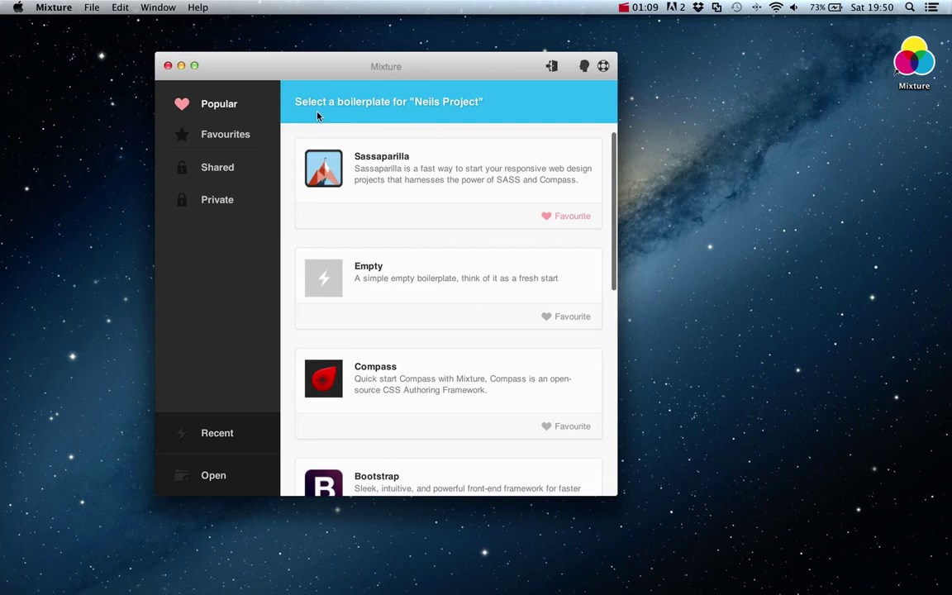
{"action": "left_click", "coordinate": [404, 162]}
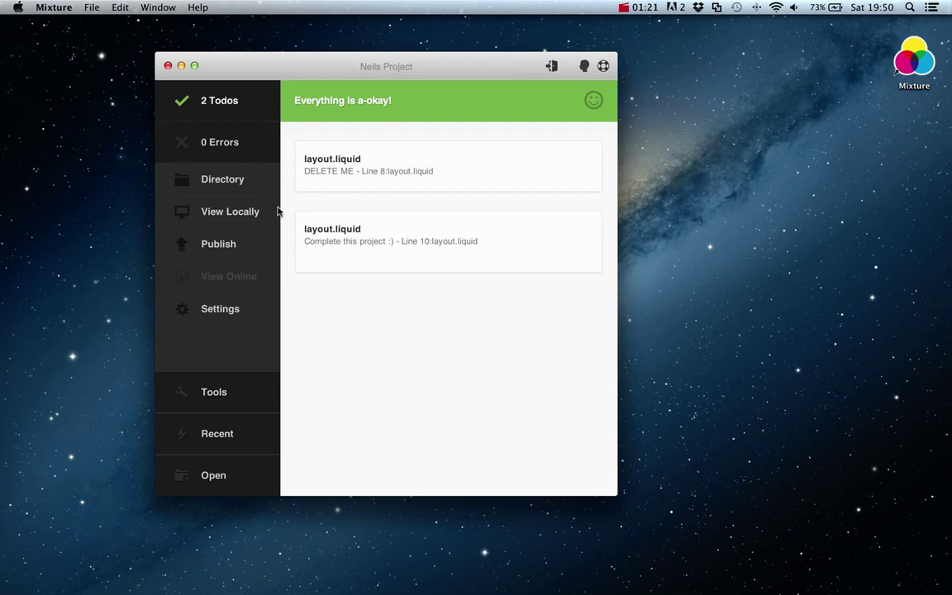
Step: Move the Neils Project folder to the lower-right corner of the desktop and preview the site locally in the browser
{"action": "left_click_drag", "start_coordinate": [277, 92], "coordinate": [170, 272]}
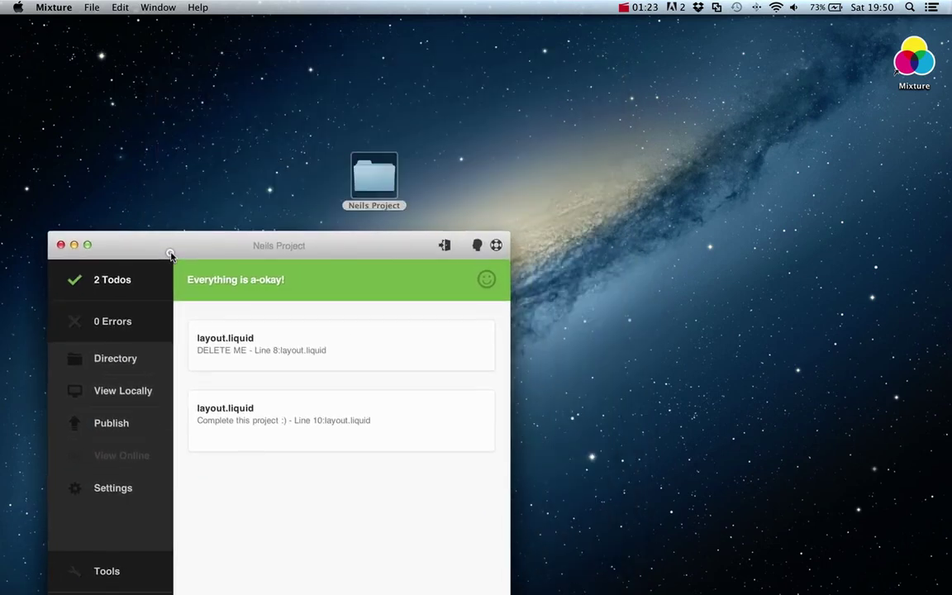
{"action": "left_click_drag", "start_coordinate": [374, 176], "coordinate": [887, 552]}
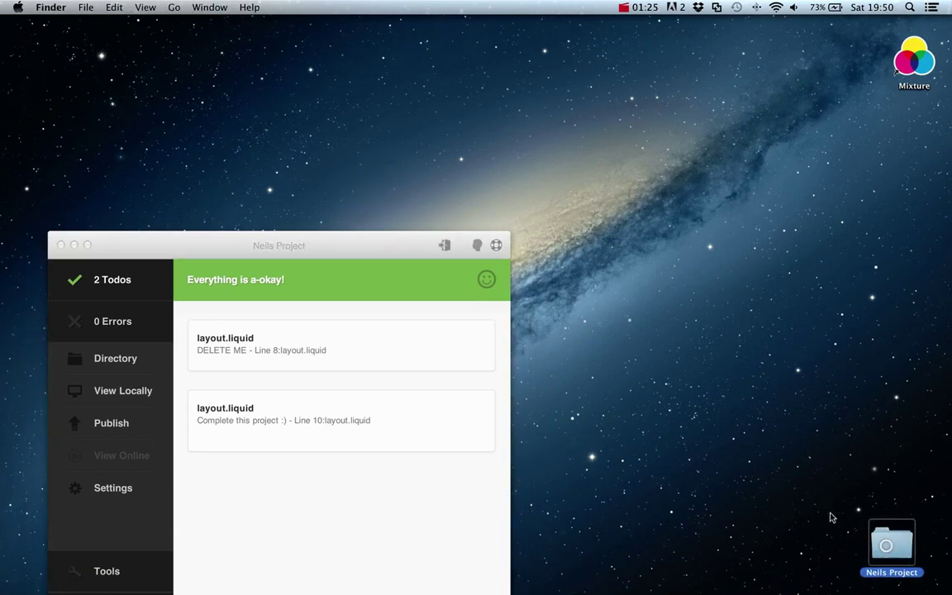
{"action": "left_click_drag", "start_coordinate": [378, 248], "coordinate": [680, 89]}
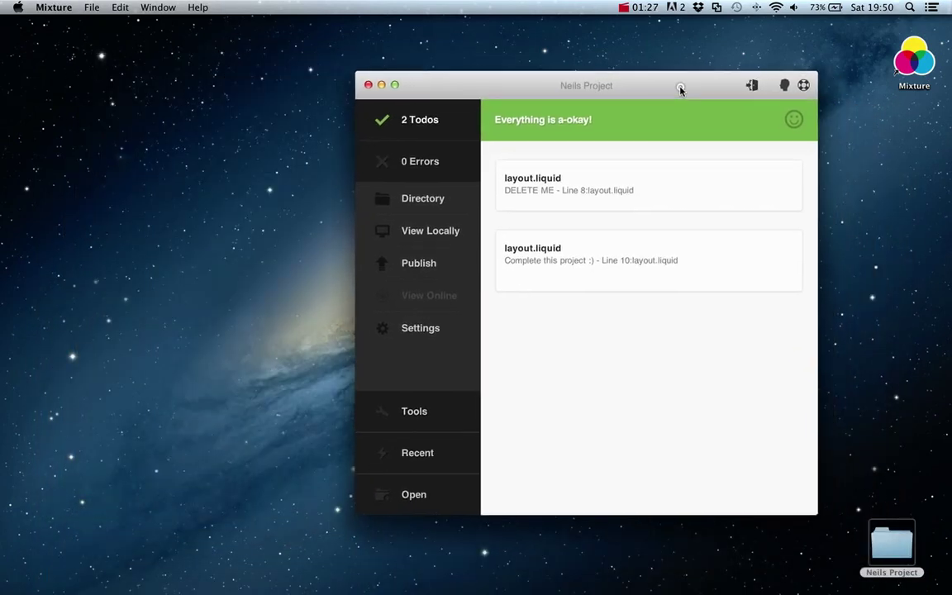
{"action": "left_click", "coordinate": [408, 234]}
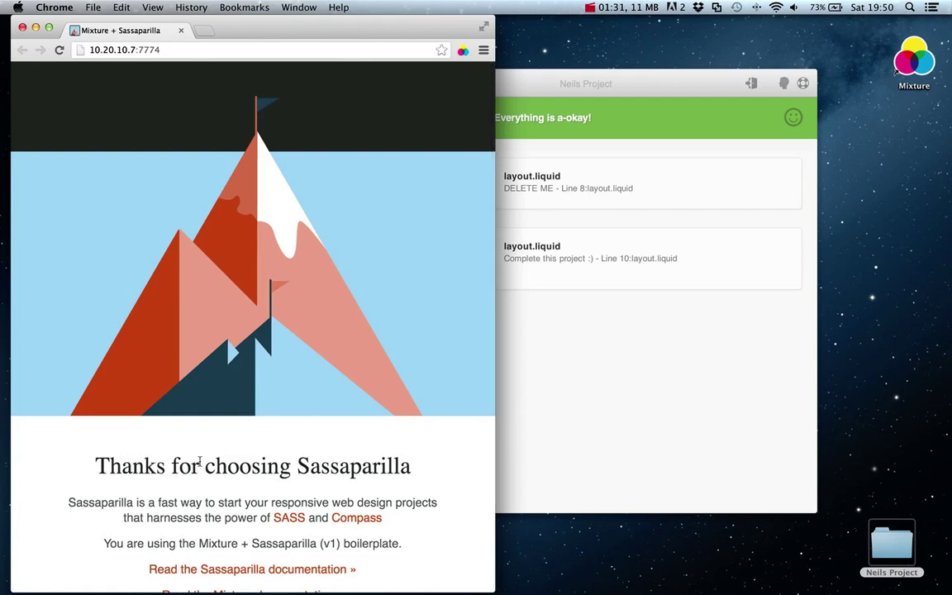
Step: Switch to Sublime Text 2, add the Neils Project folder to it, and open sassaparilla.liquid from templates/includes
{"action": "mouse_move", "coordinate": [533, 583]}
{"action": "left_click", "coordinate": [481, 580]}
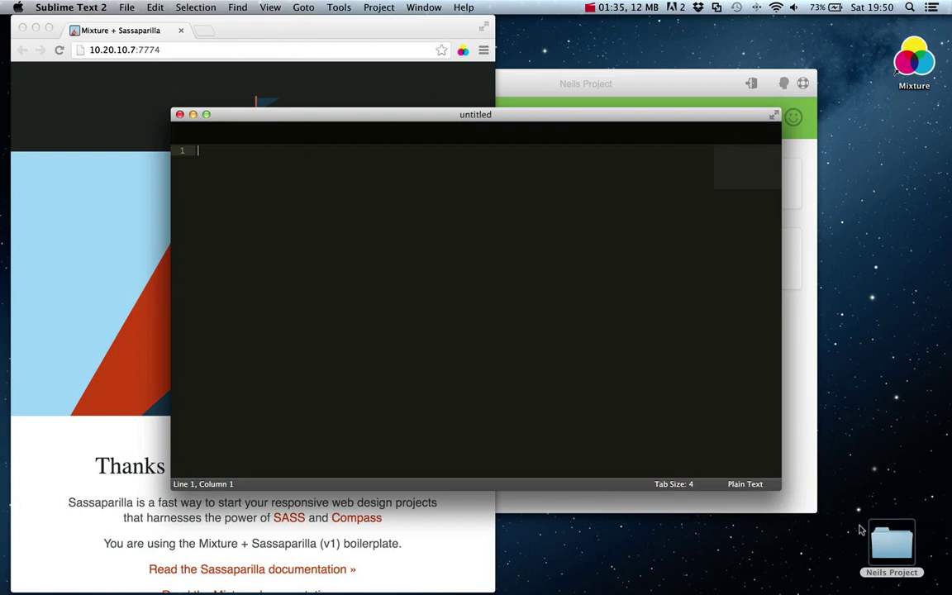
{"action": "left_click_drag", "start_coordinate": [892, 544], "coordinate": [510, 274]}
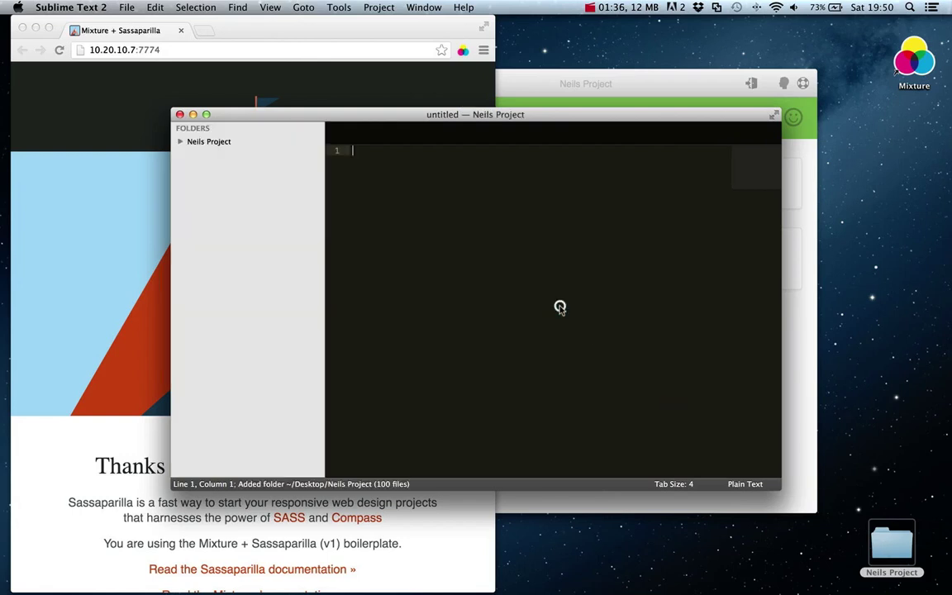
{"action": "left_click", "coordinate": [181, 142]}
{"action": "left_click", "coordinate": [186, 209]}
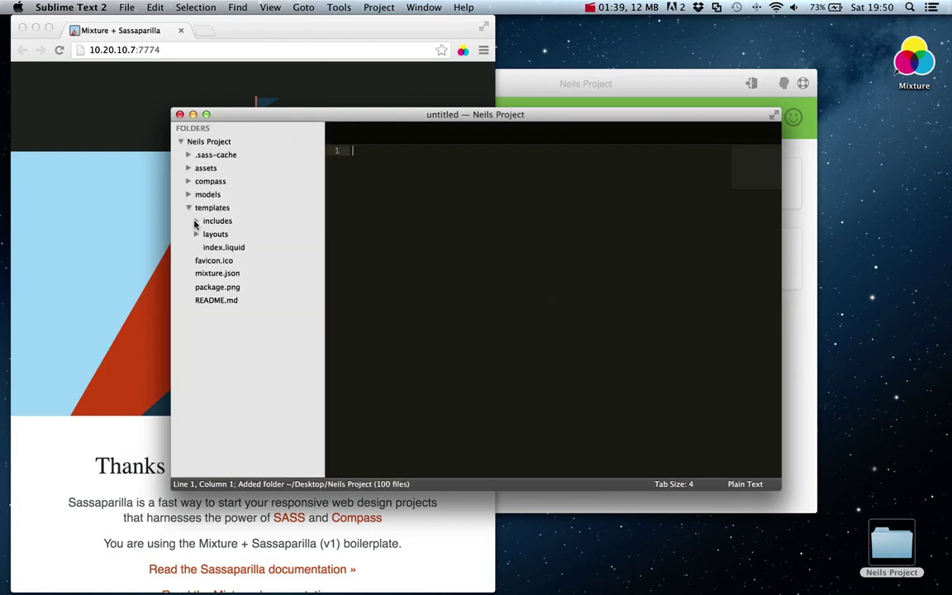
{"action": "left_click", "coordinate": [196, 221]}
{"action": "left_click", "coordinate": [240, 234]}
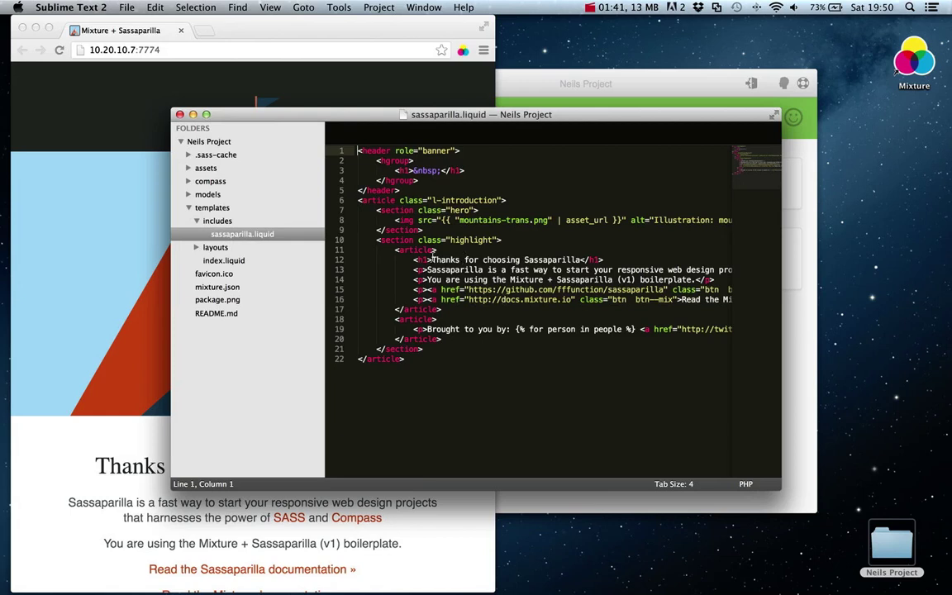
Step: Replace the h1 heading text on line 12 with "Neils Project!" and save the file
{"action": "left_click_drag", "start_coordinate": [431, 260], "coordinate": [581, 262]}
{"action": "key", "text": "BackSpace"}
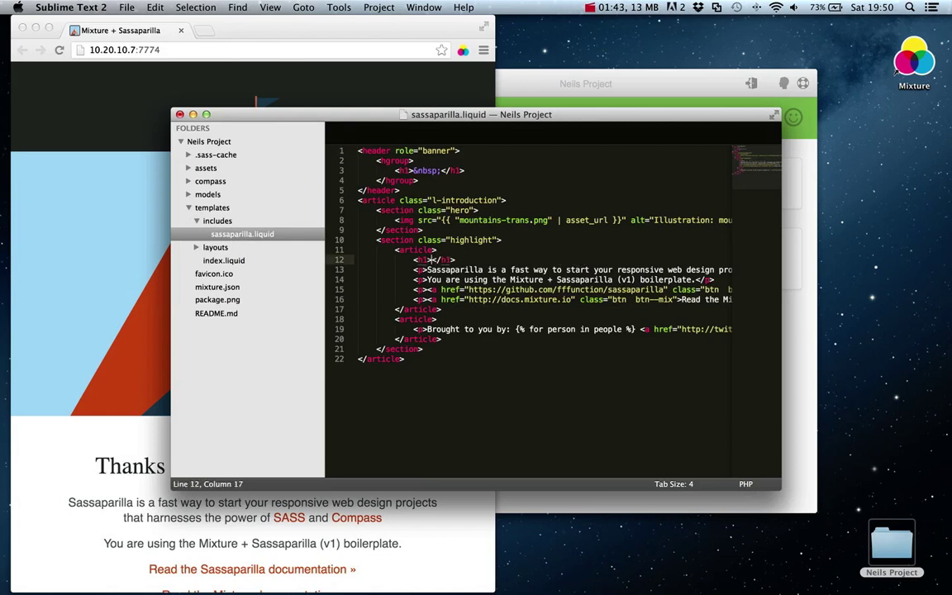
{"action": "type", "text": "Neils "}
{"action": "type", "text": "Project!"}
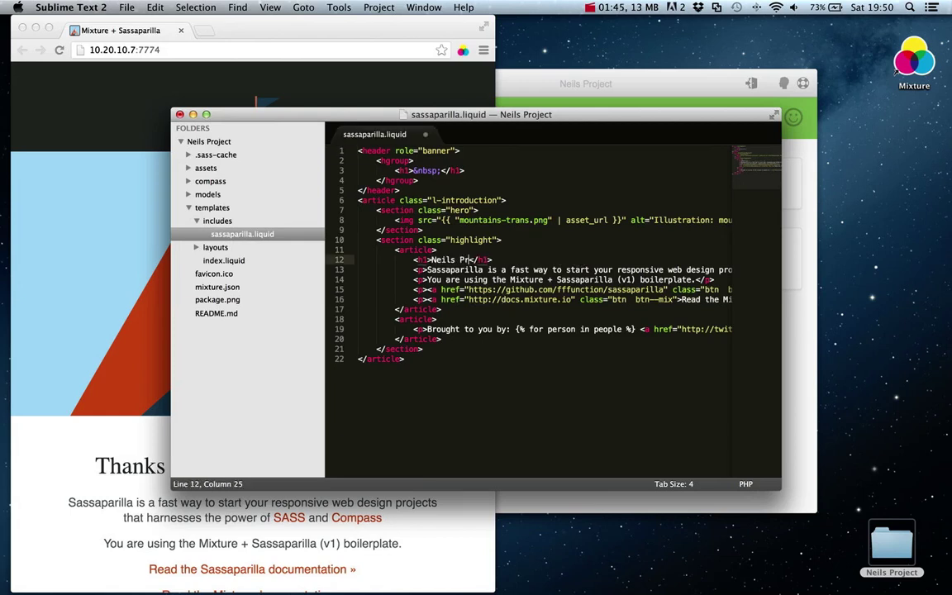
{"action": "key", "text": "super+s"}
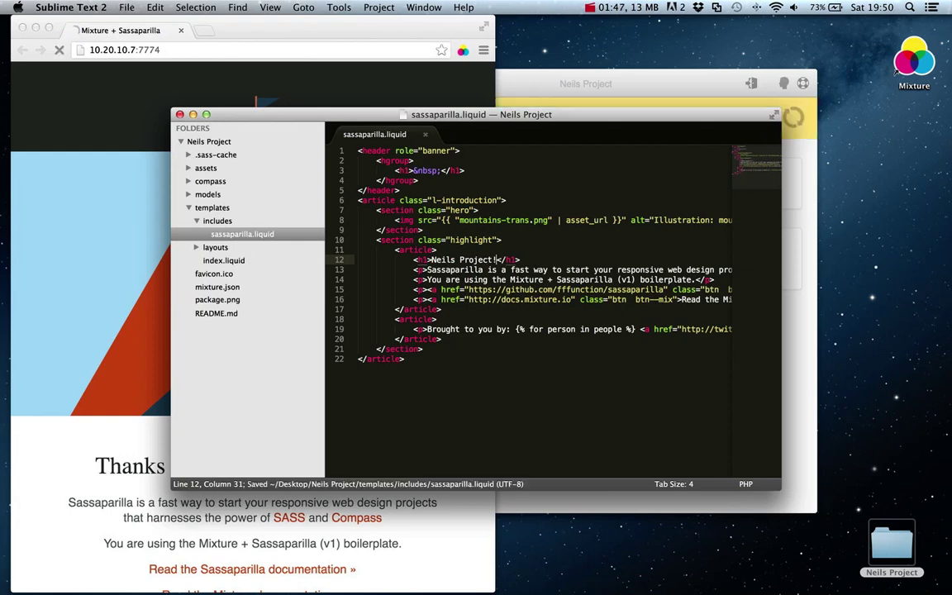
Step: Close the code editor and the local browser preview, and reposition the Mixture project window on the desktop
{"action": "left_click", "coordinate": [179, 115]}
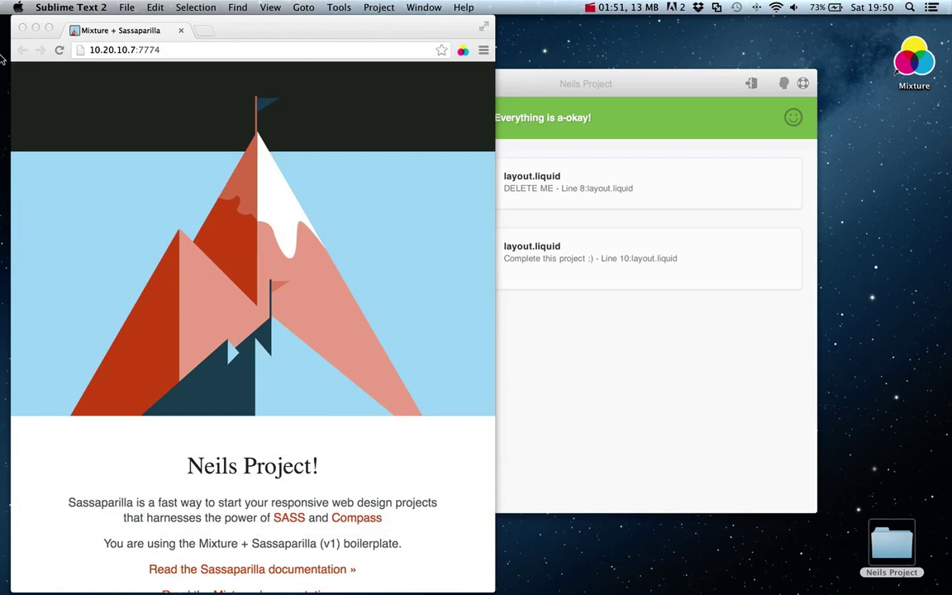
{"action": "left_click", "coordinate": [23, 28]}
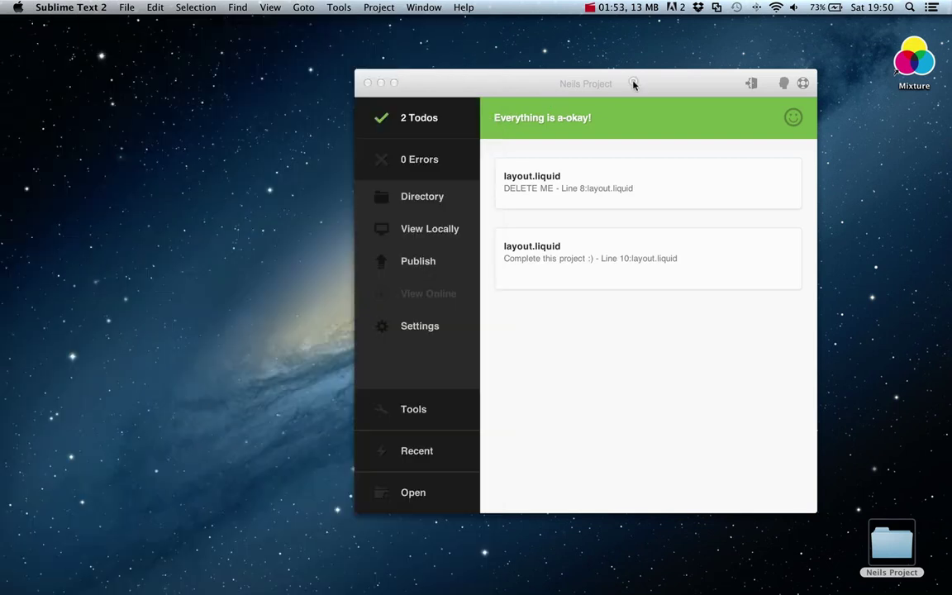
{"action": "left_click_drag", "start_coordinate": [633, 85], "coordinate": [514, 85]}
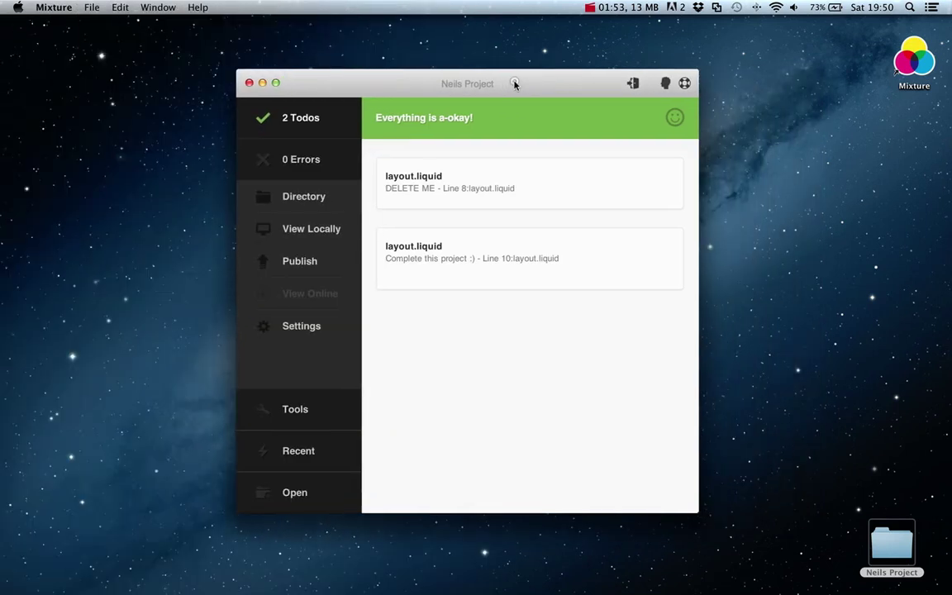
Step: Publish the project, view the published site online, and close the browser
{"action": "left_click", "coordinate": [300, 263]}
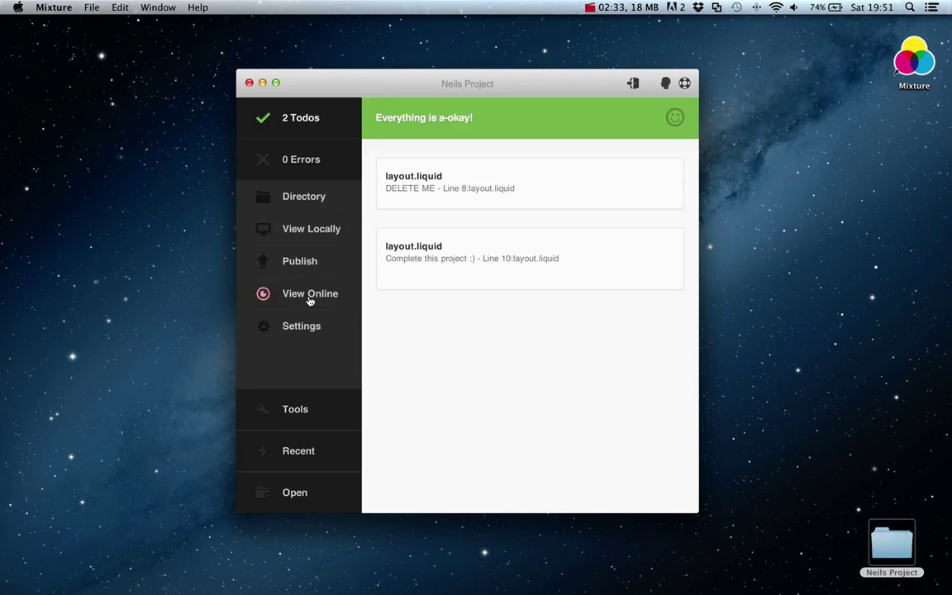
{"action": "left_click", "coordinate": [310, 294]}
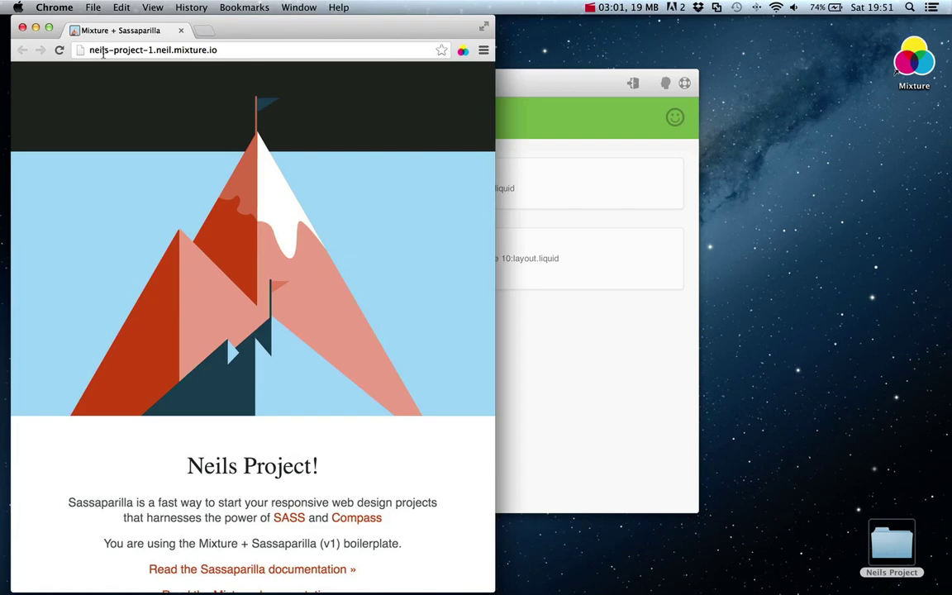
{"action": "left_click", "coordinate": [22, 29]}
Step: Open the project's settings file mixture.json, replace the null domain value with the quoted personal custom domain, then save and close the file
{"action": "left_click", "coordinate": [317, 327]}
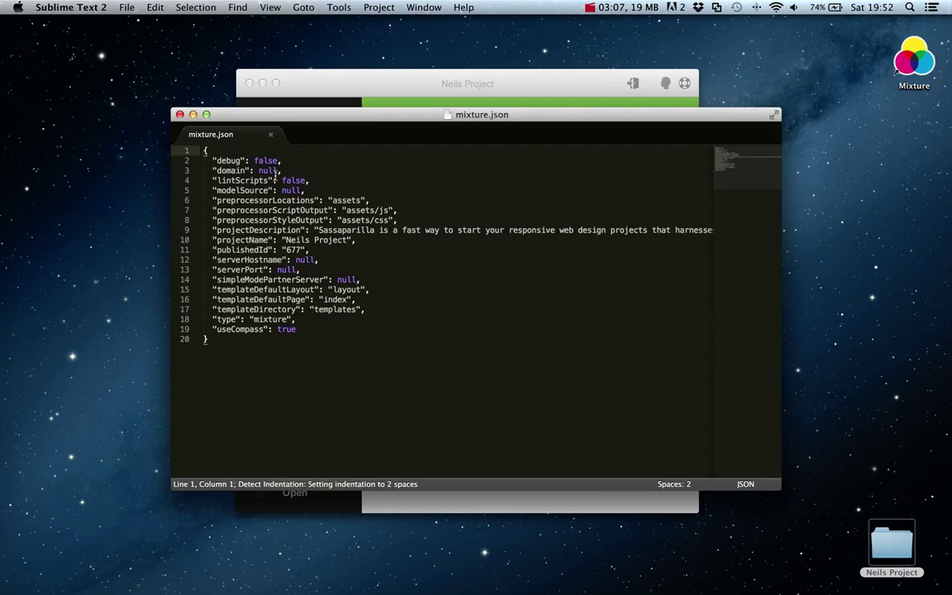
{"action": "double_click", "coordinate": [270, 170]}
{"action": "key", "text": "BackSpace"}
{"action": "type", "text": "\""}
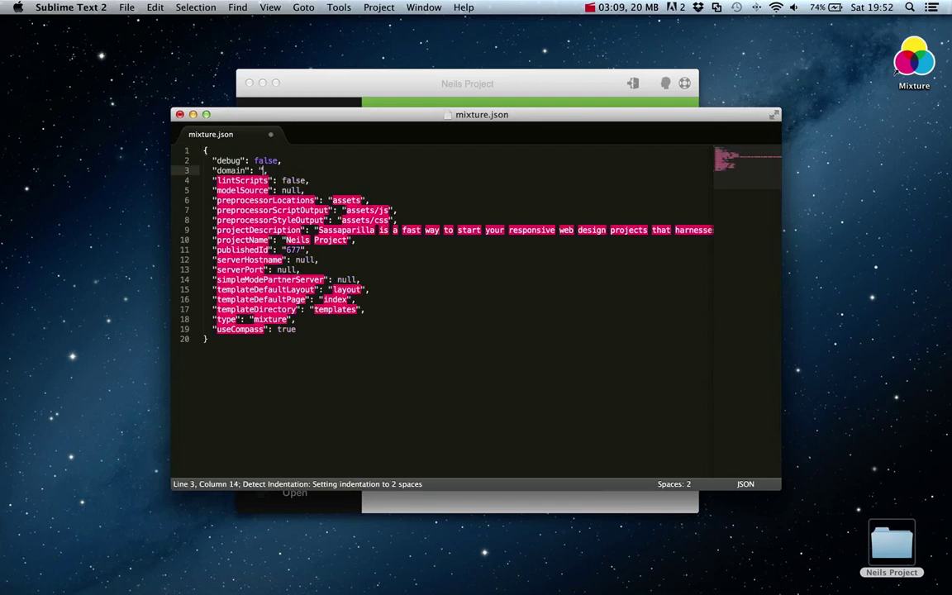
{"action": "type", "text": "\""}
{"action": "key", "text": "Left"}
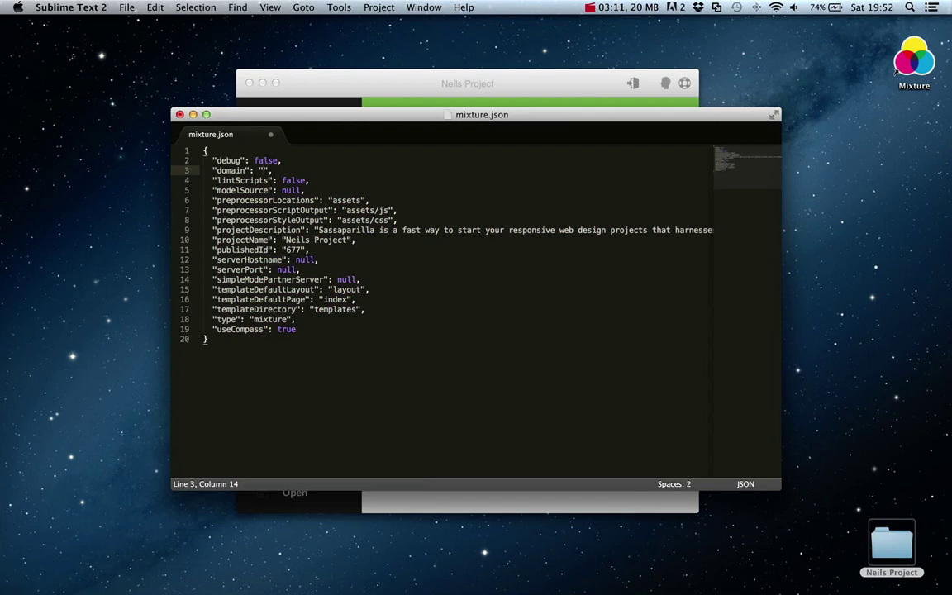
{"action": "type", "text": "mixture.neilkinnish.com"}
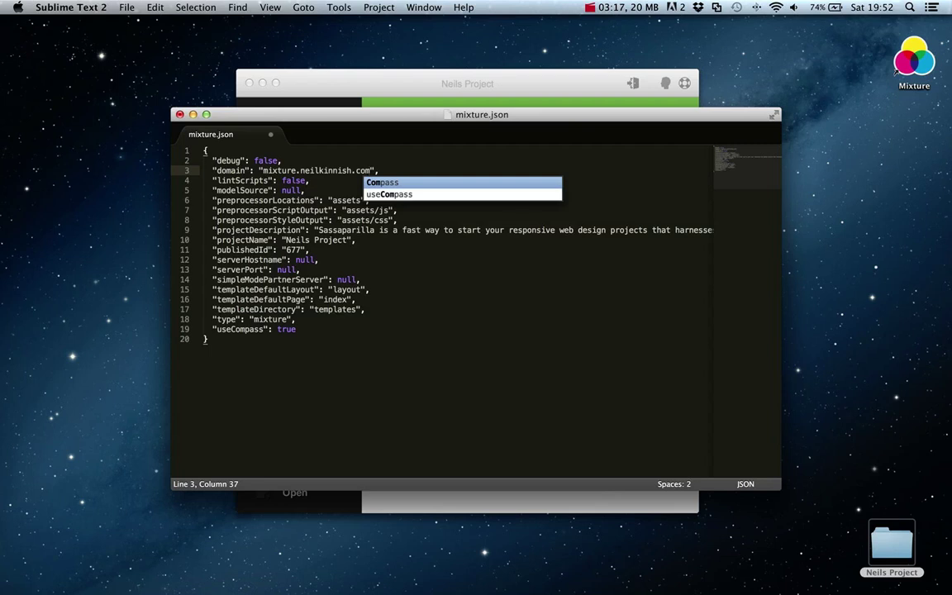
{"action": "left_click", "coordinate": [317, 219]}
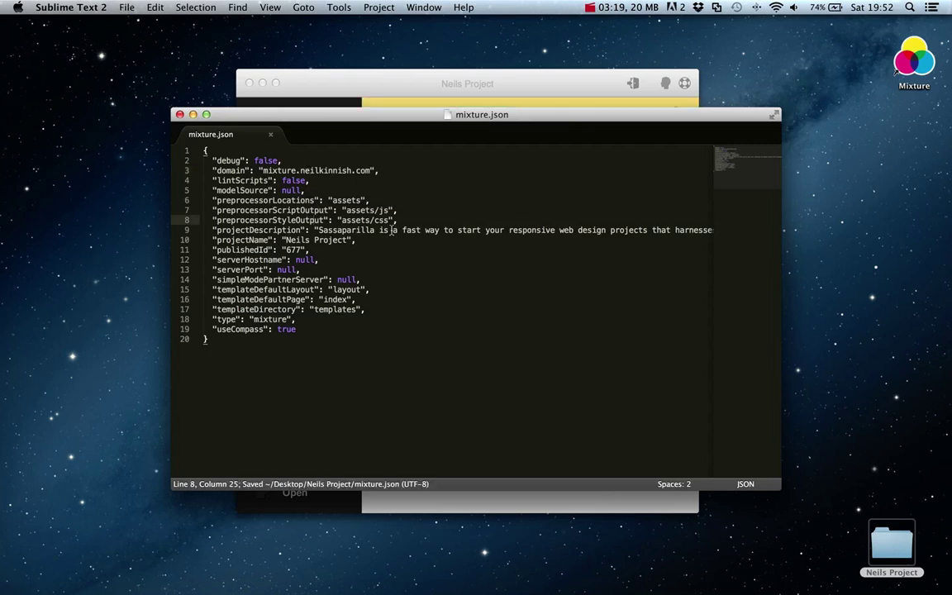
{"action": "left_click", "coordinate": [179, 114]}
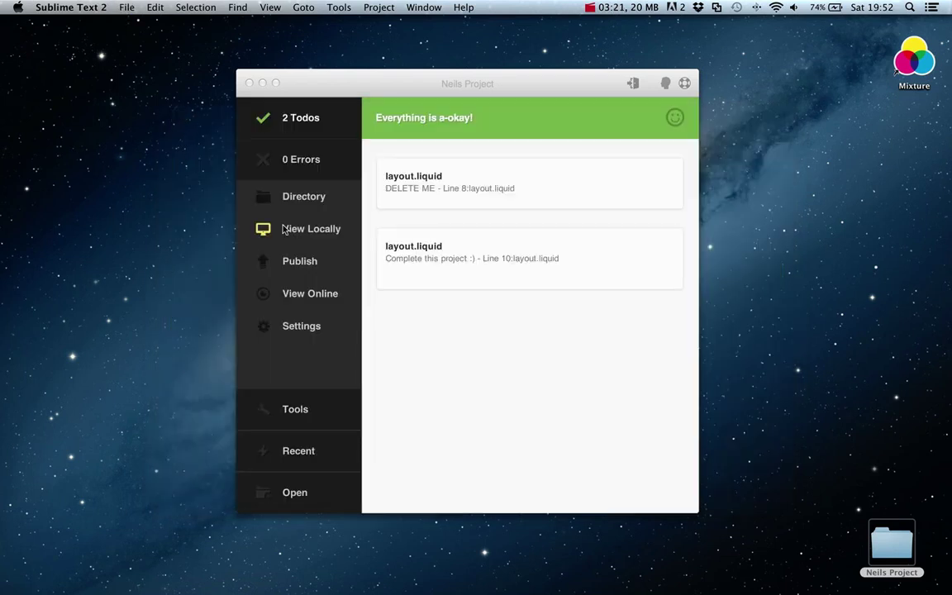
Step: Publish the project again and load its personal custom domain in Chrome
{"action": "left_click", "coordinate": [303, 263]}
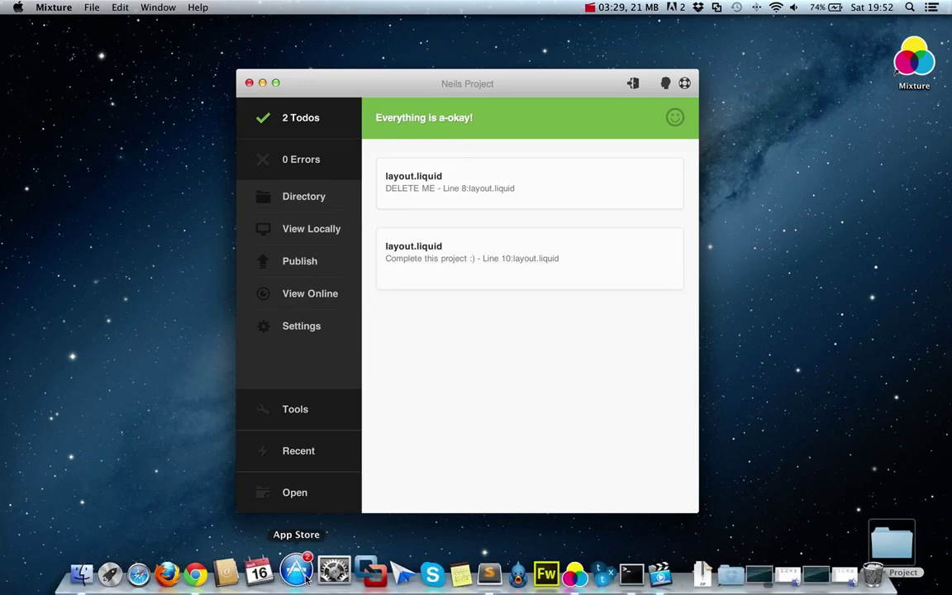
{"action": "left_click", "coordinate": [214, 570]}
{"action": "type", "text": "m"}
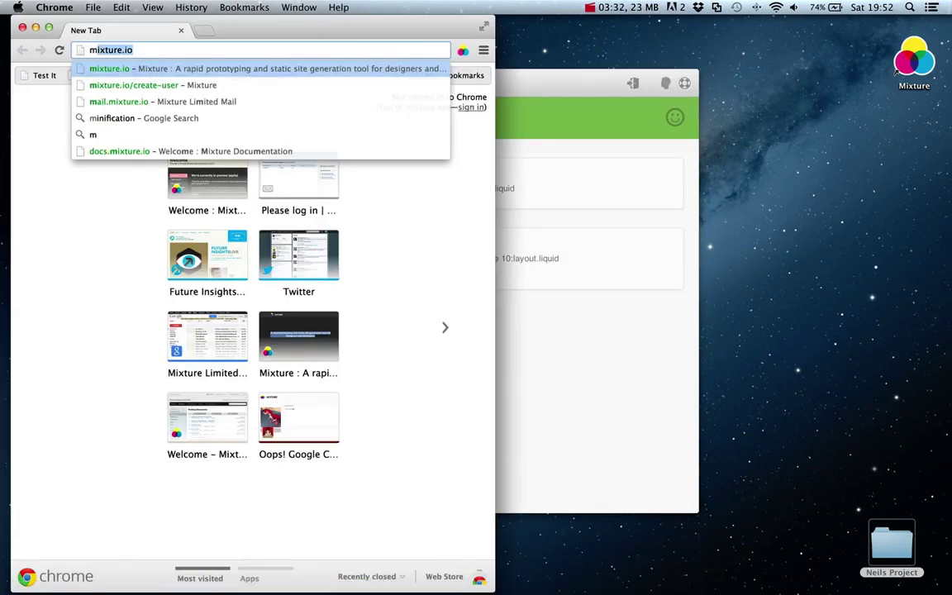
{"action": "type", "text": "ixture.n"}
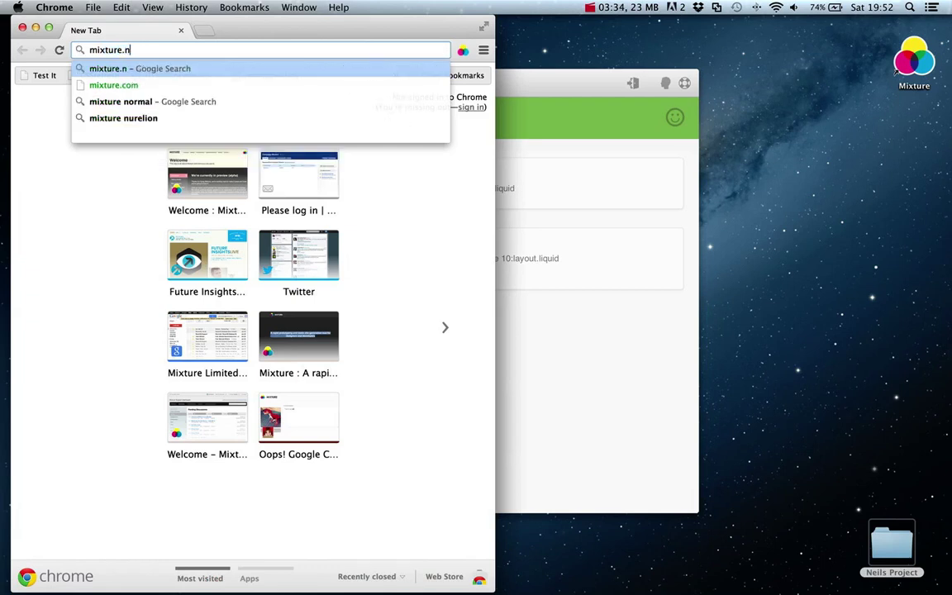
{"action": "type", "text": "eilkinnish.com"}
{"action": "key", "text": "Return"}
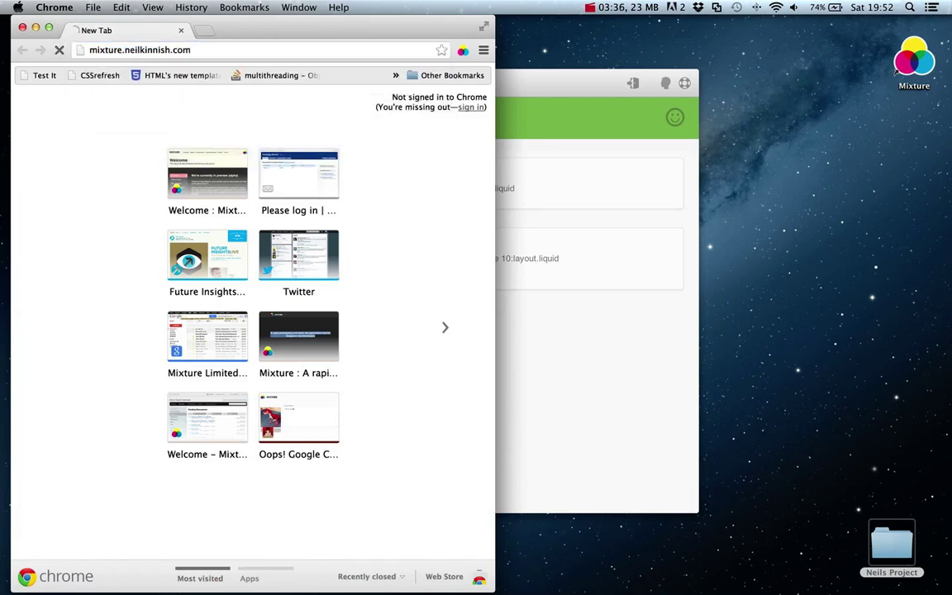